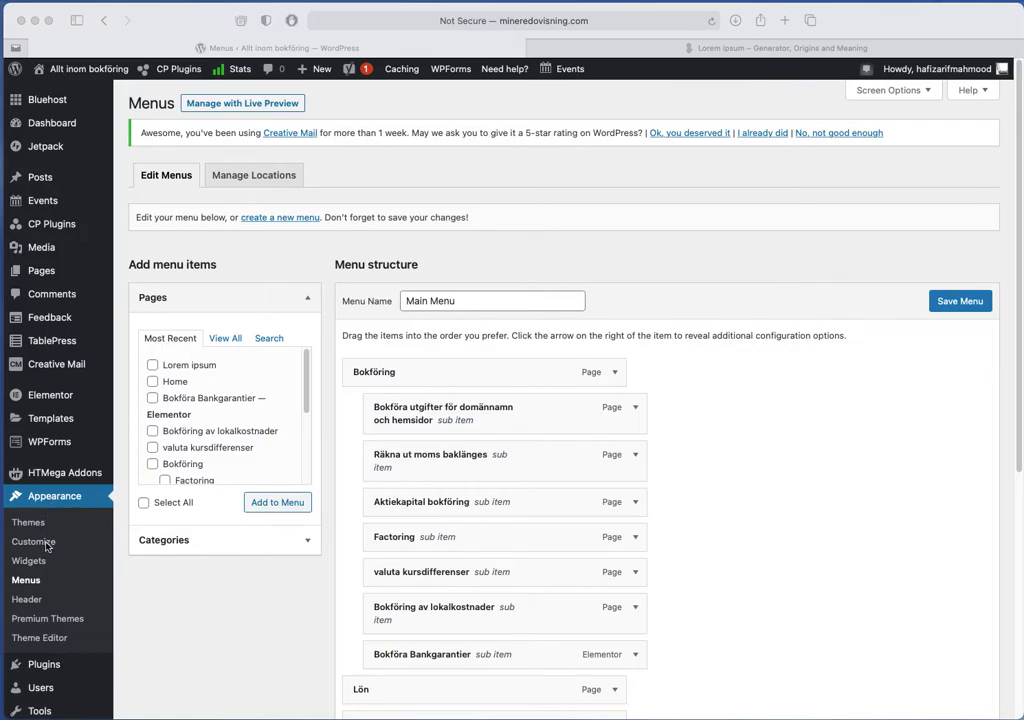
Open the Main Menu for editing in the site customizer.
{"action": "left_click", "coordinate": [47, 545]}
{"action": "left_click", "coordinate": [57, 544]}
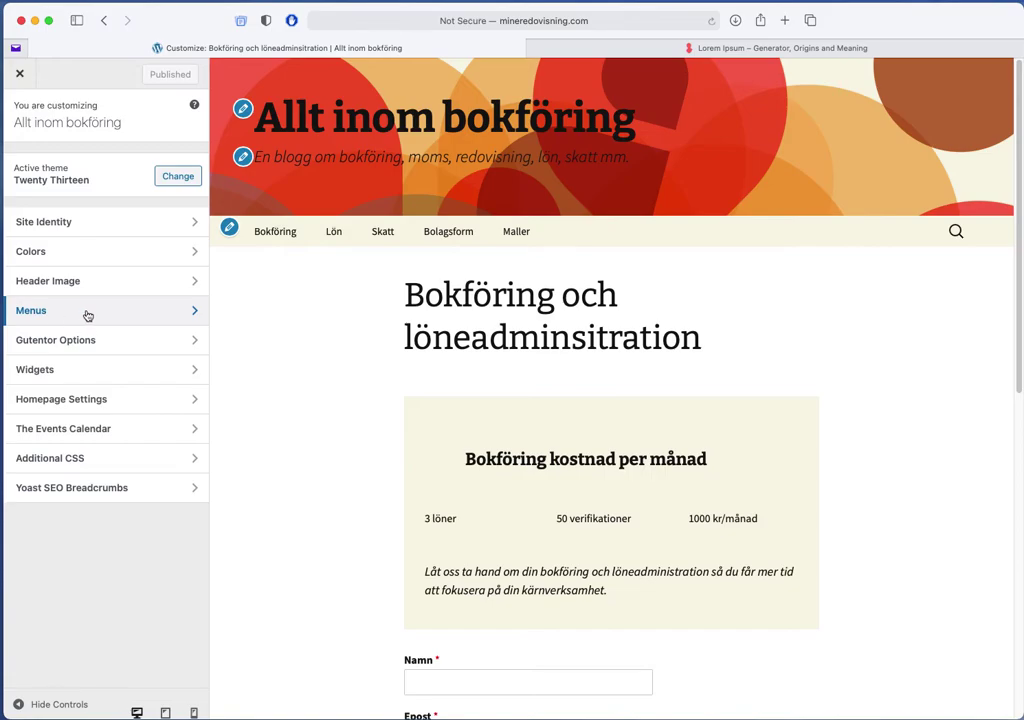
{"action": "left_click", "coordinate": [88, 316]}
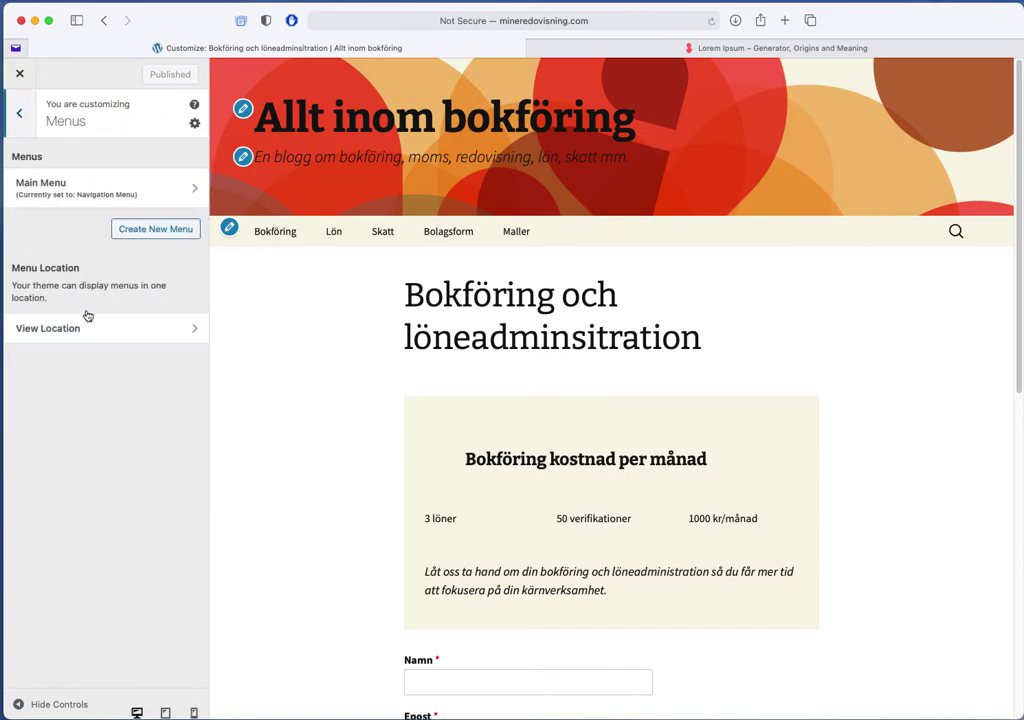
{"action": "left_click", "coordinate": [78, 192]}
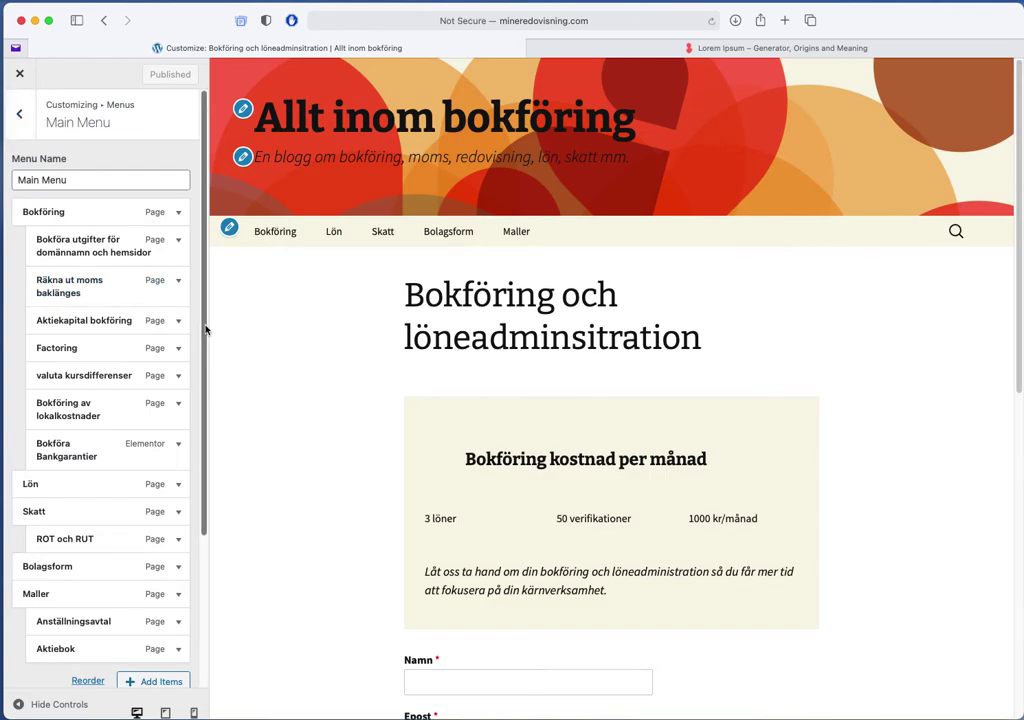
Create a new page named Home and add it as an item to the Main Menu.
{"action": "scroll", "coordinate": [205, 330], "scroll_direction": "down", "scroll_amount": 2}
{"action": "scroll", "coordinate": [208, 323], "scroll_direction": "up", "scroll_amount": 1}
{"action": "scroll", "coordinate": [208, 336], "scroll_direction": "down", "scroll_amount": 1}
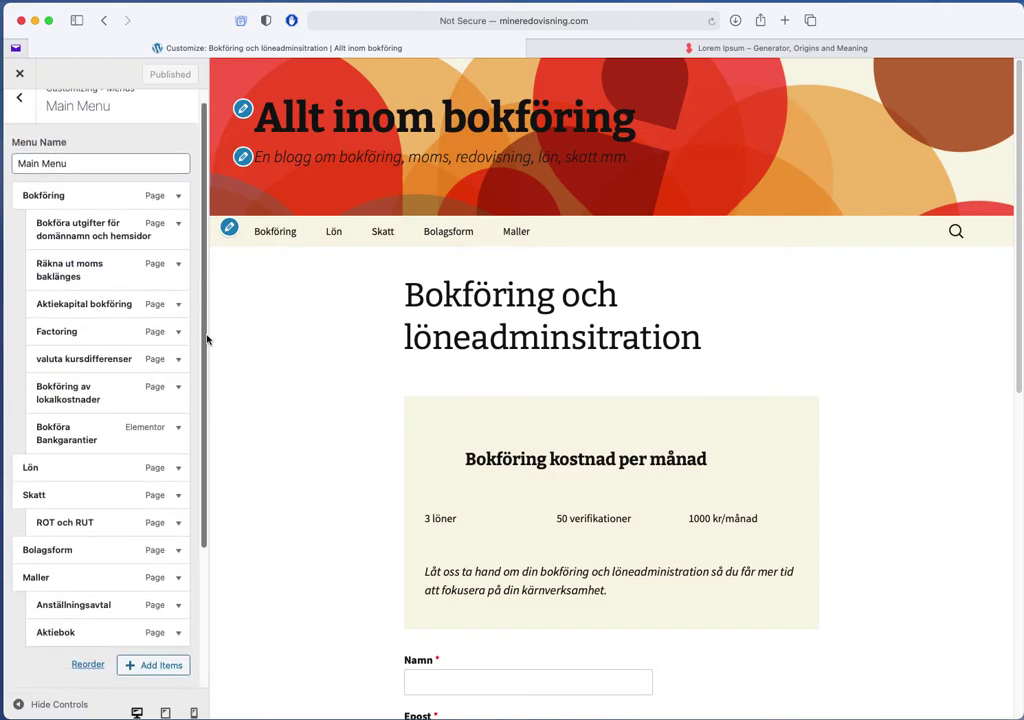
{"action": "left_click", "coordinate": [162, 665]}
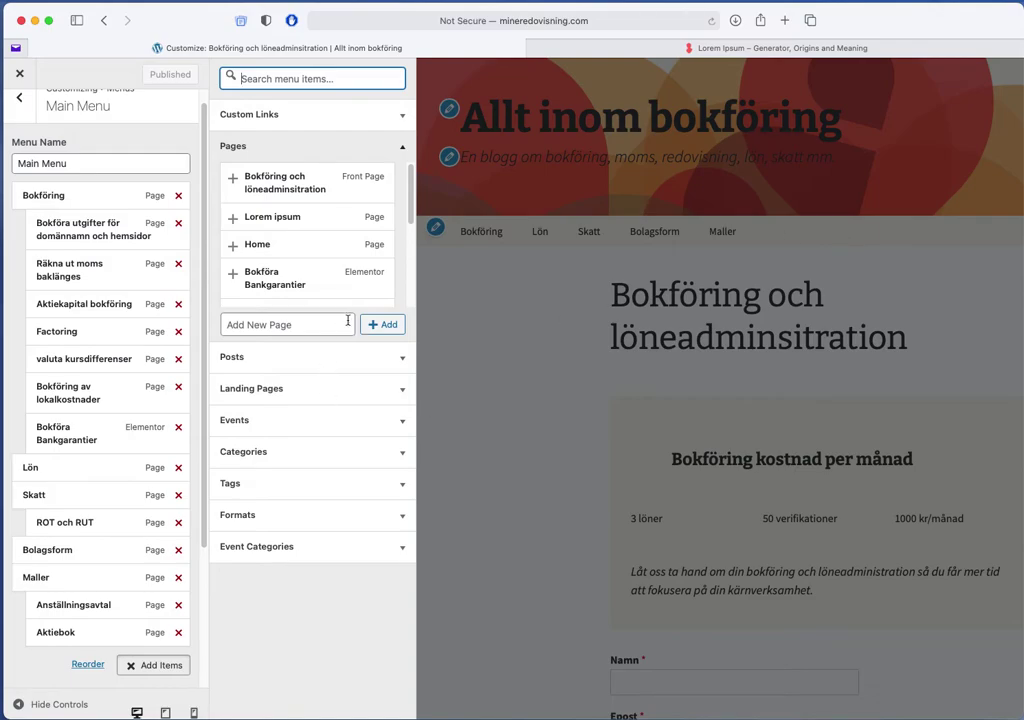
{"action": "left_click", "coordinate": [296, 324]}
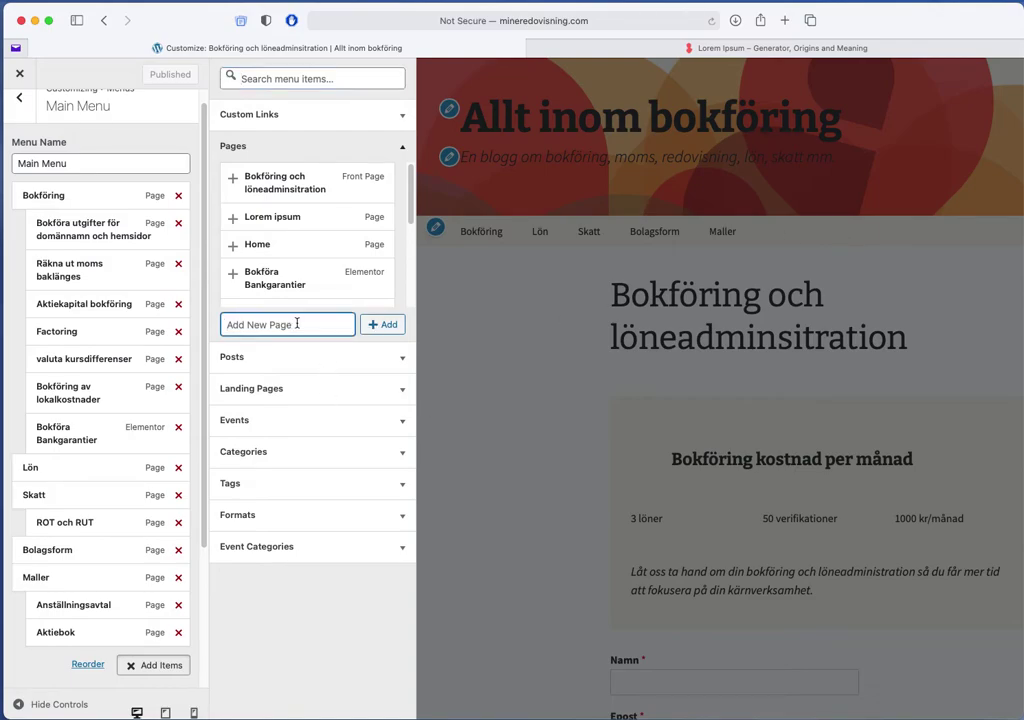
{"action": "type", "text": "Home"}
{"action": "left_click", "coordinate": [383, 325]}
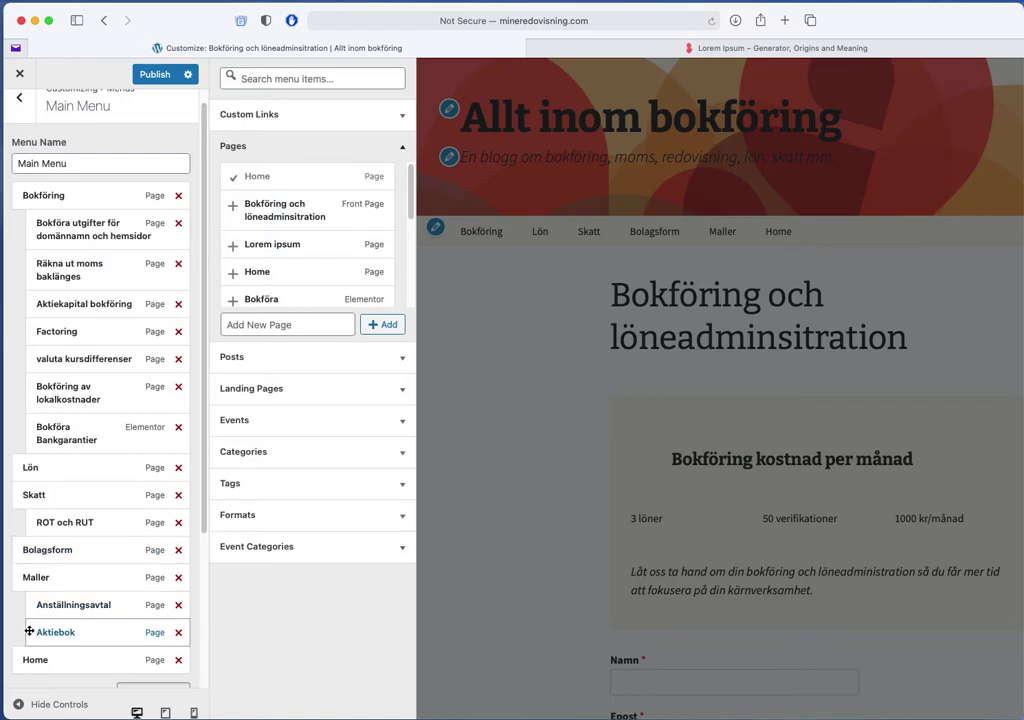
Move the Home item above Bokföring as the first menu entry, and publish the change before leaving the customizer.
{"action": "left_click_drag", "start_coordinate": [36, 664], "coordinate": [37, 198]}
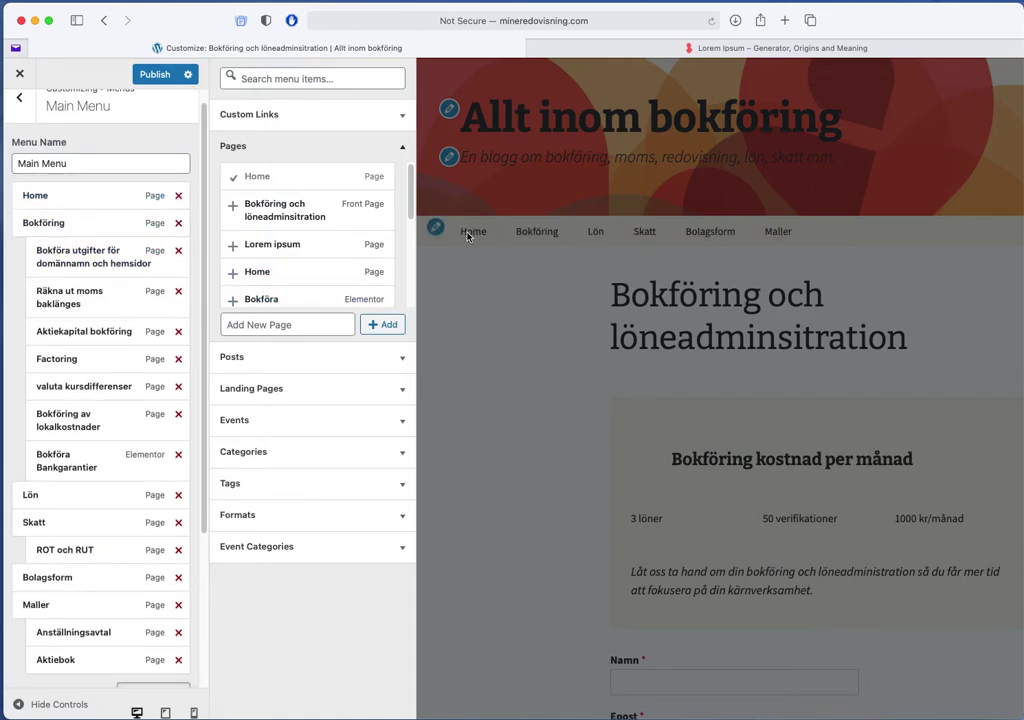
{"action": "left_click", "coordinate": [150, 75]}
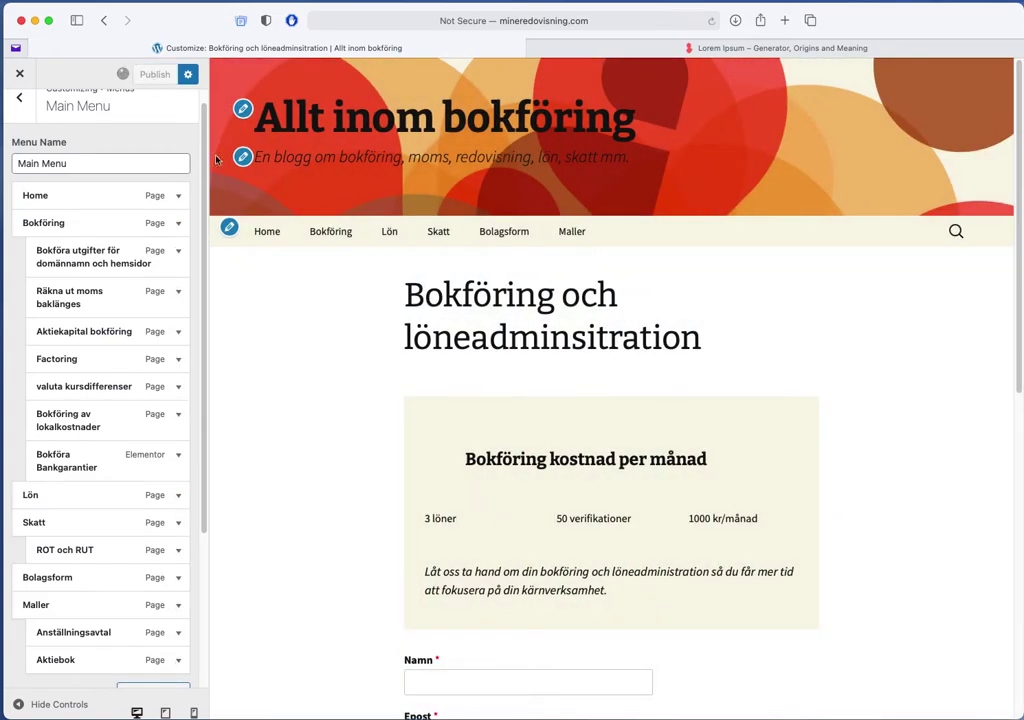
{"action": "mouse_move", "coordinate": [298, 223]}
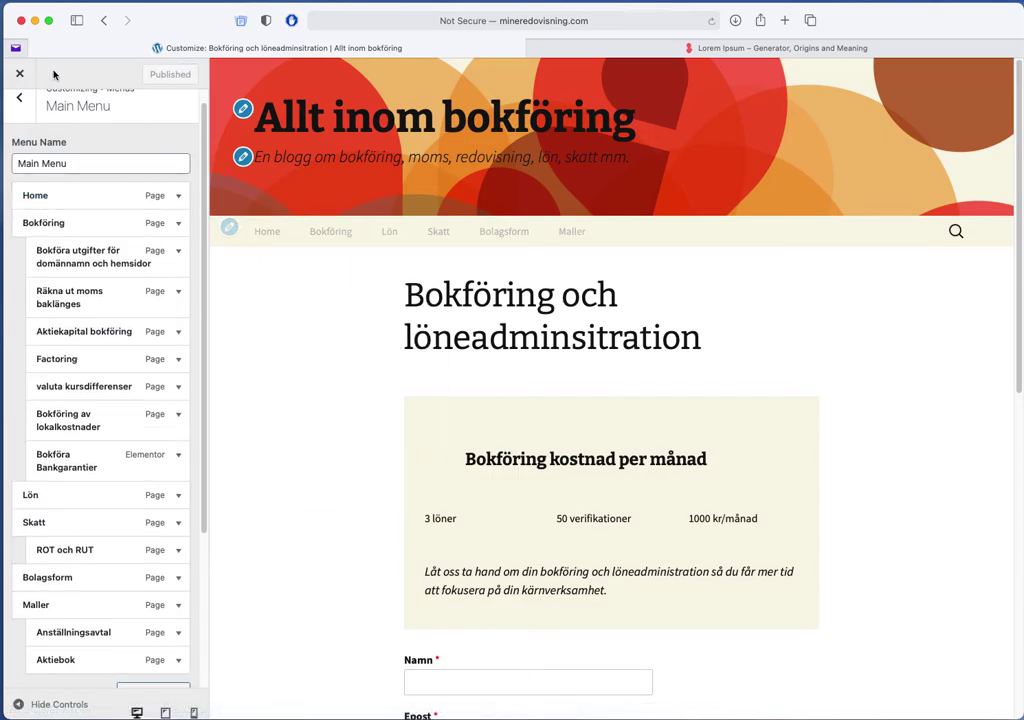
{"action": "left_click", "coordinate": [20, 75]}
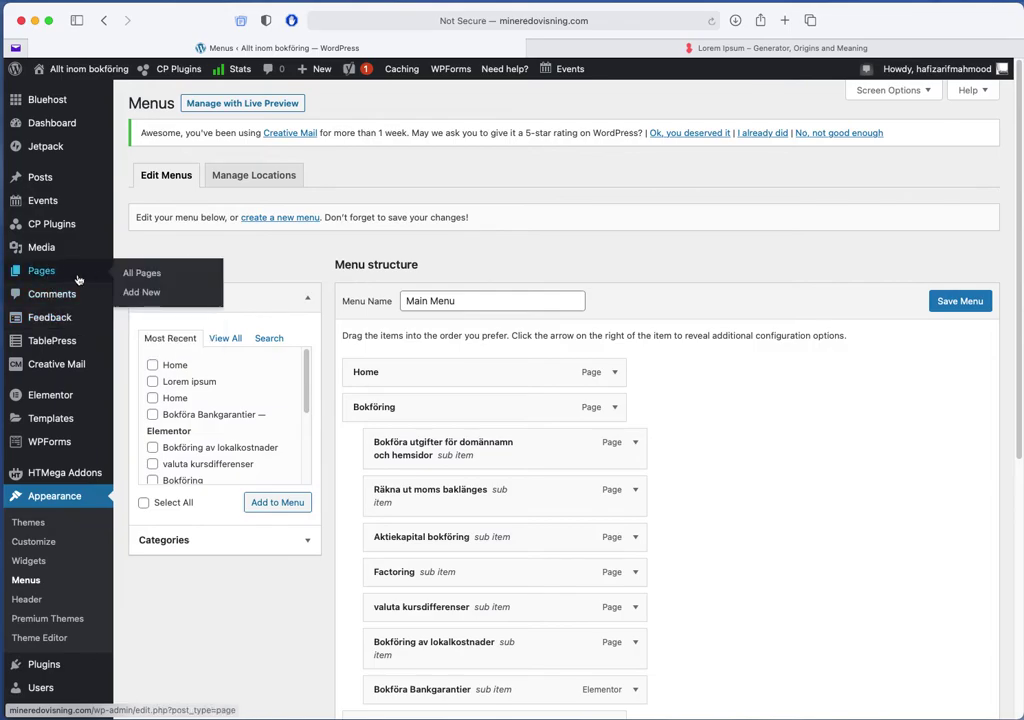
Create a new page and fill its body with the lorem ipsum paragraph copied from the open loremipsum.io page.
{"action": "left_click", "coordinate": [128, 292]}
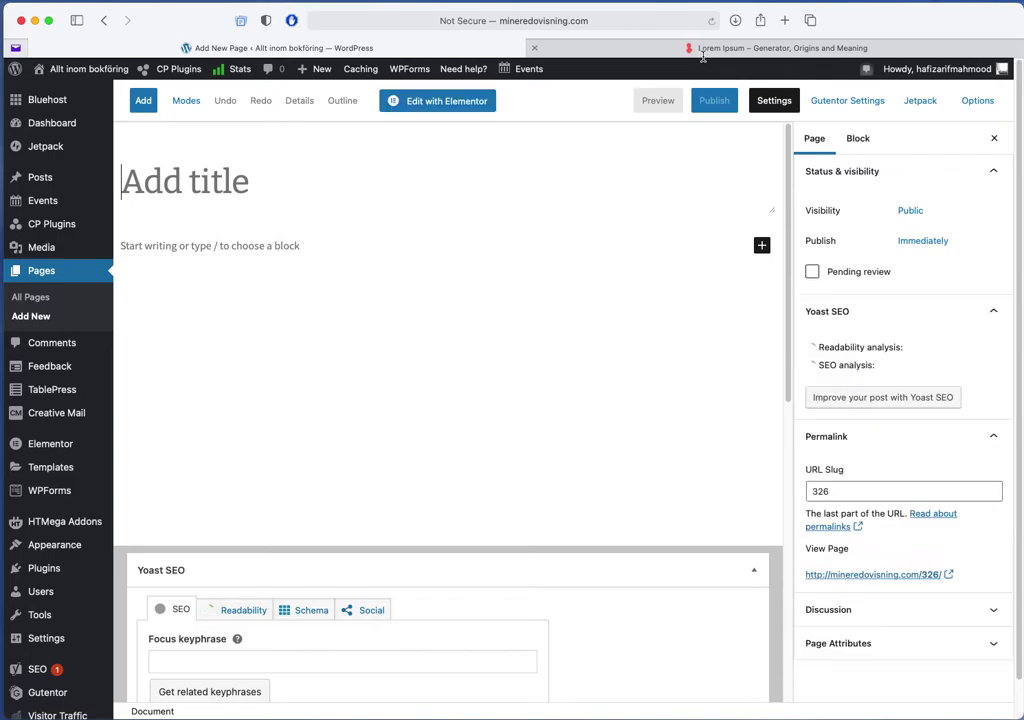
{"action": "left_click", "coordinate": [703, 48]}
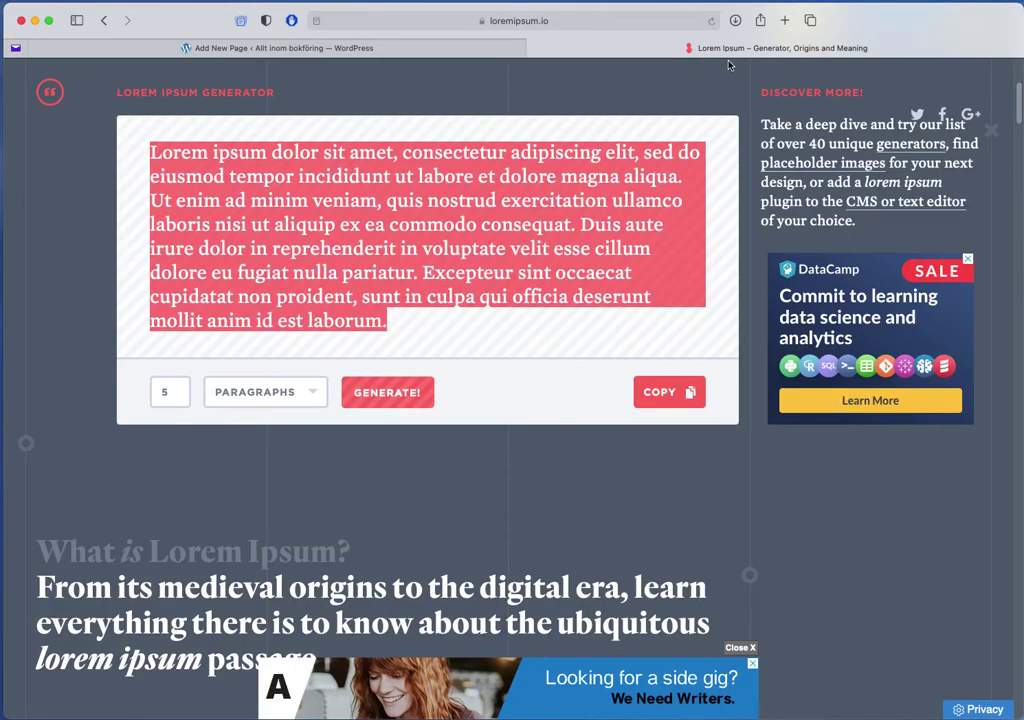
{"action": "right_click", "coordinate": [368, 222]}
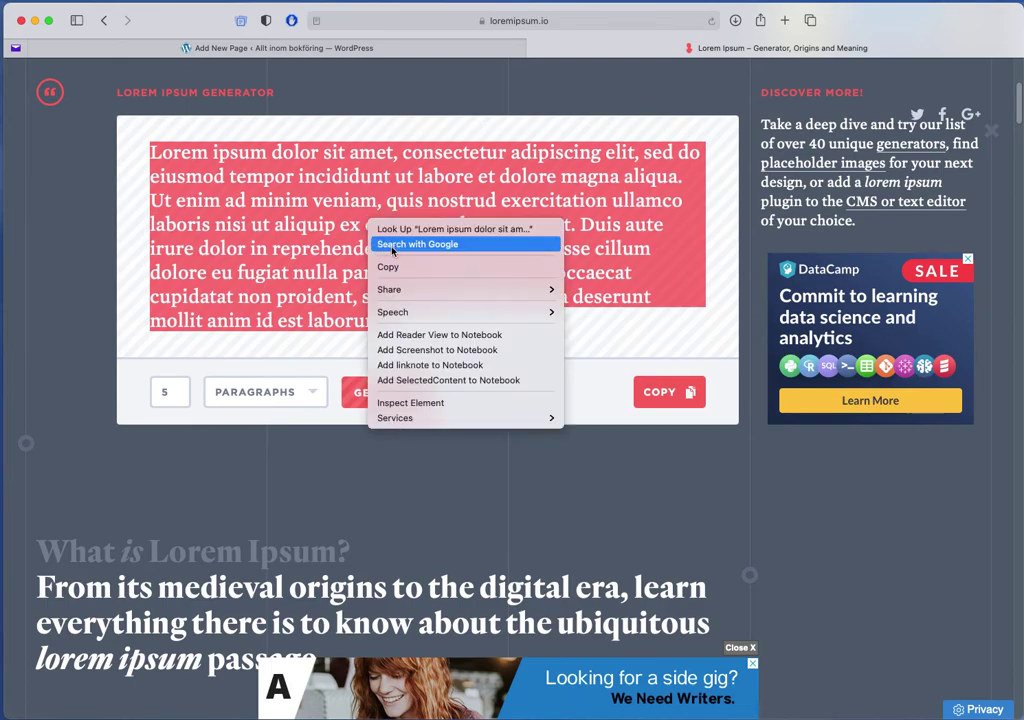
{"action": "left_click", "coordinate": [390, 265]}
{"action": "left_click", "coordinate": [285, 48]}
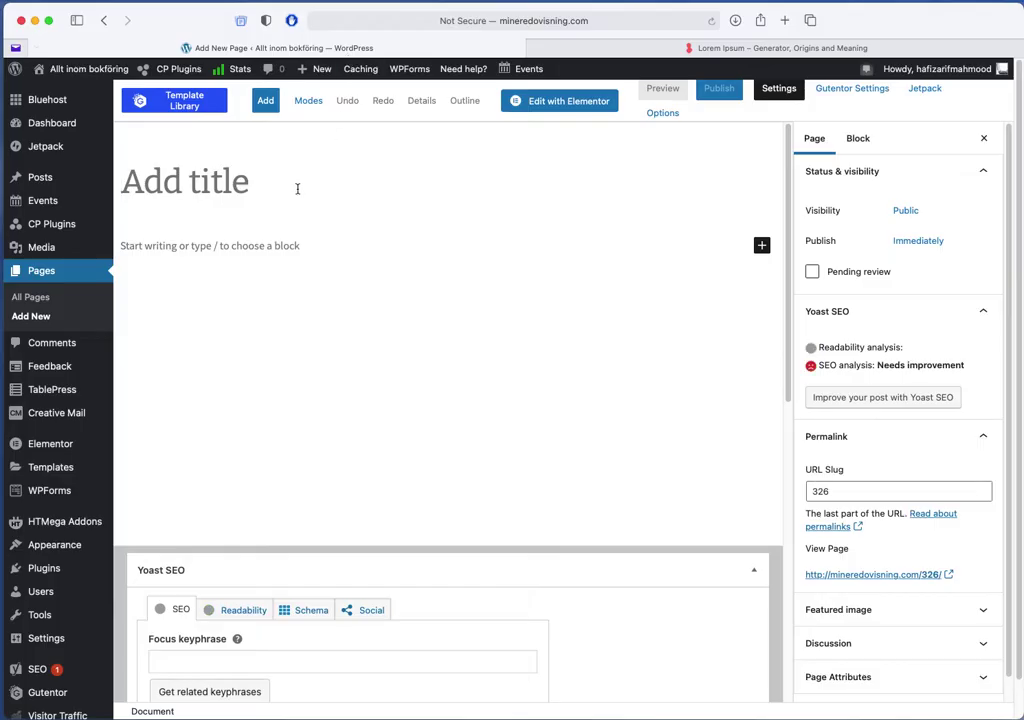
{"action": "left_click", "coordinate": [221, 247]}
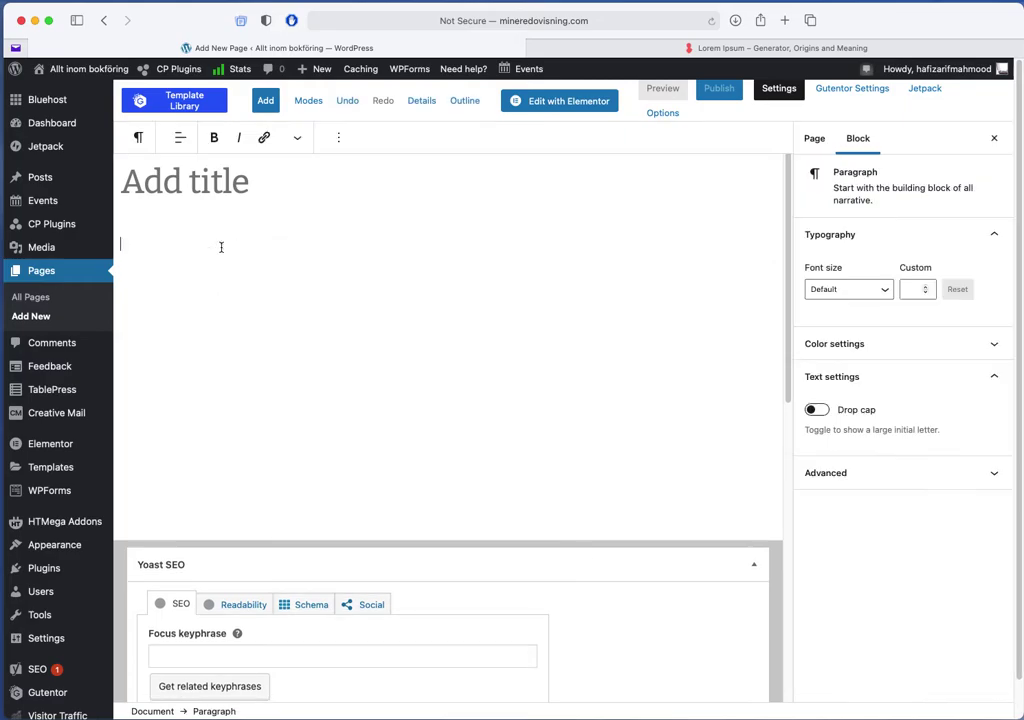
{"action": "right_click", "coordinate": [221, 247]}
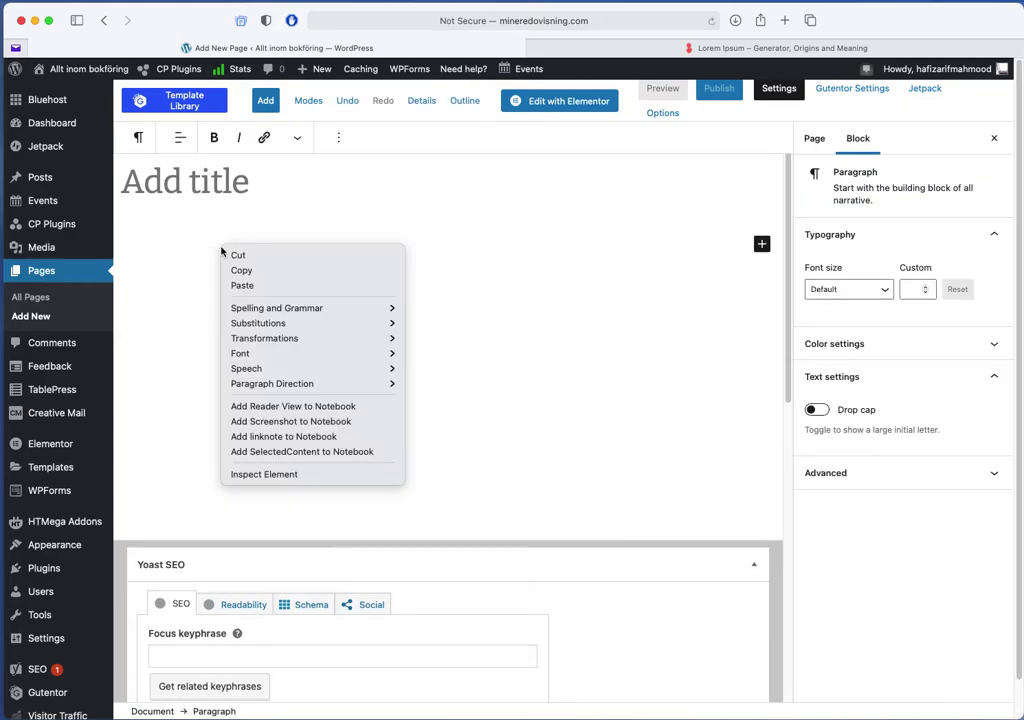
{"action": "left_click", "coordinate": [243, 285]}
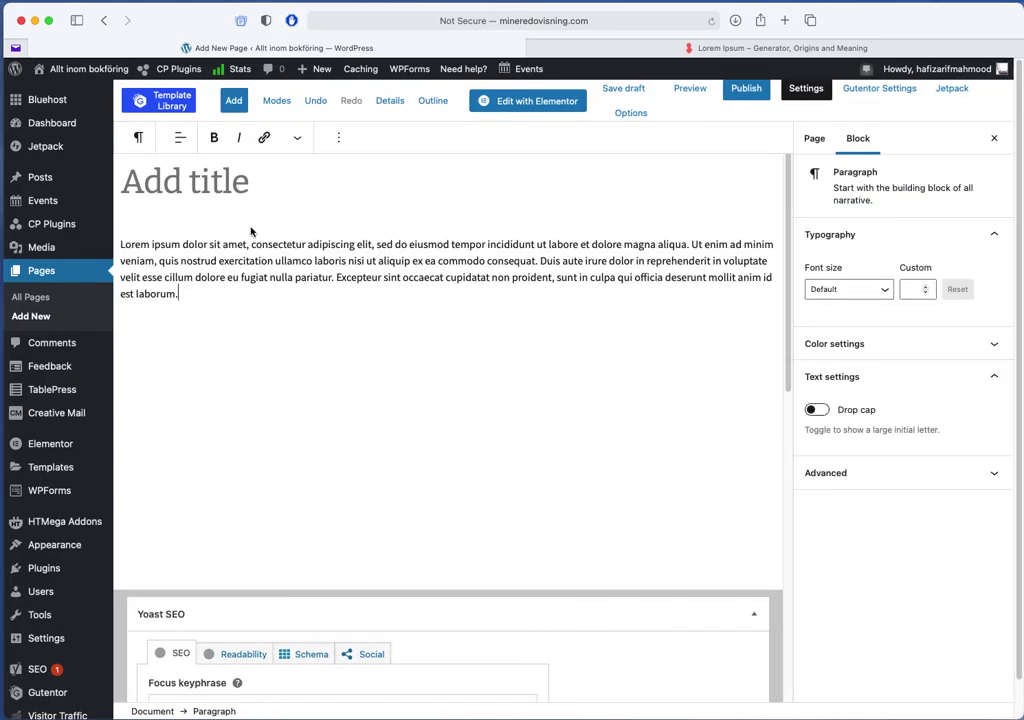
Title the page "Sample text" and publish it, opening the live page.
{"action": "left_click", "coordinate": [225, 180]}
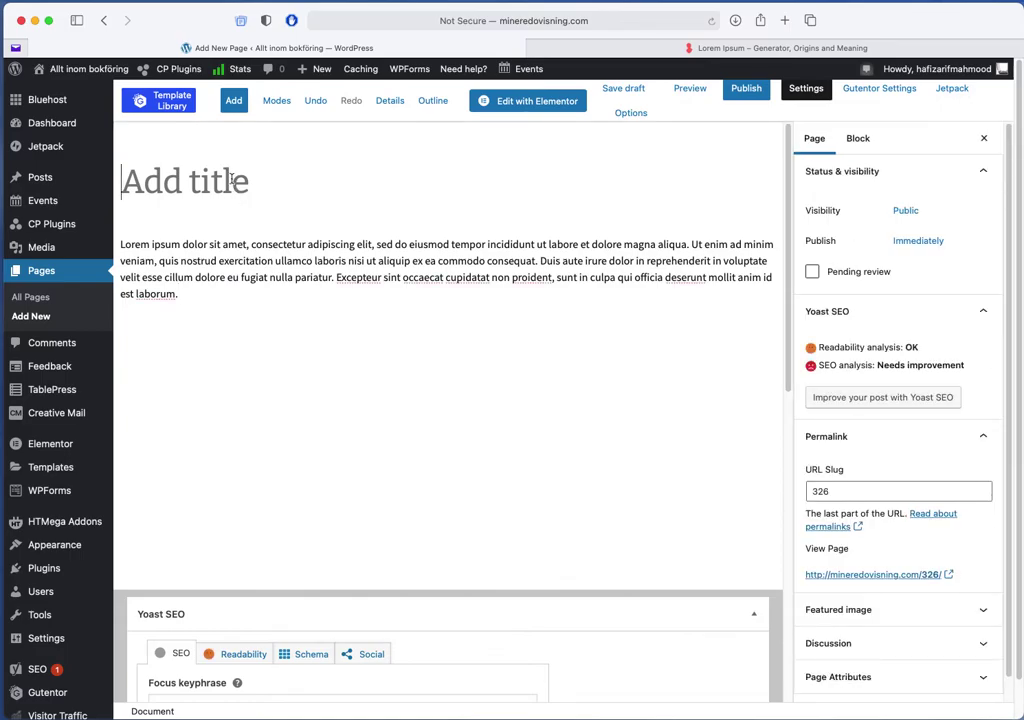
{"action": "type", "text": "Sampl"}
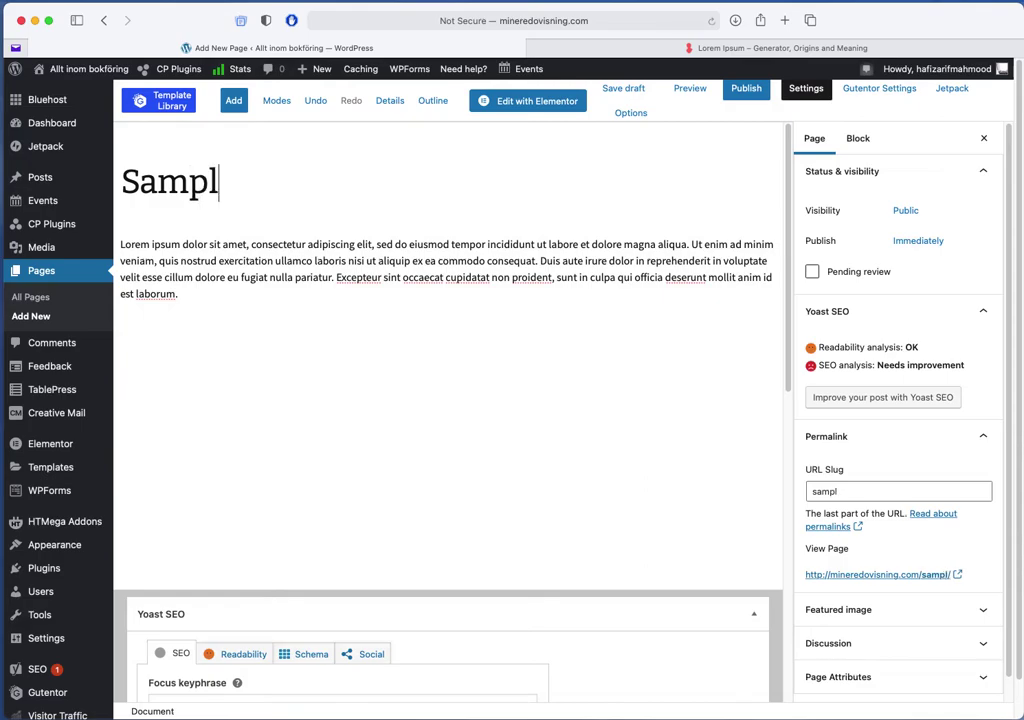
{"action": "type", "text": "e text"}
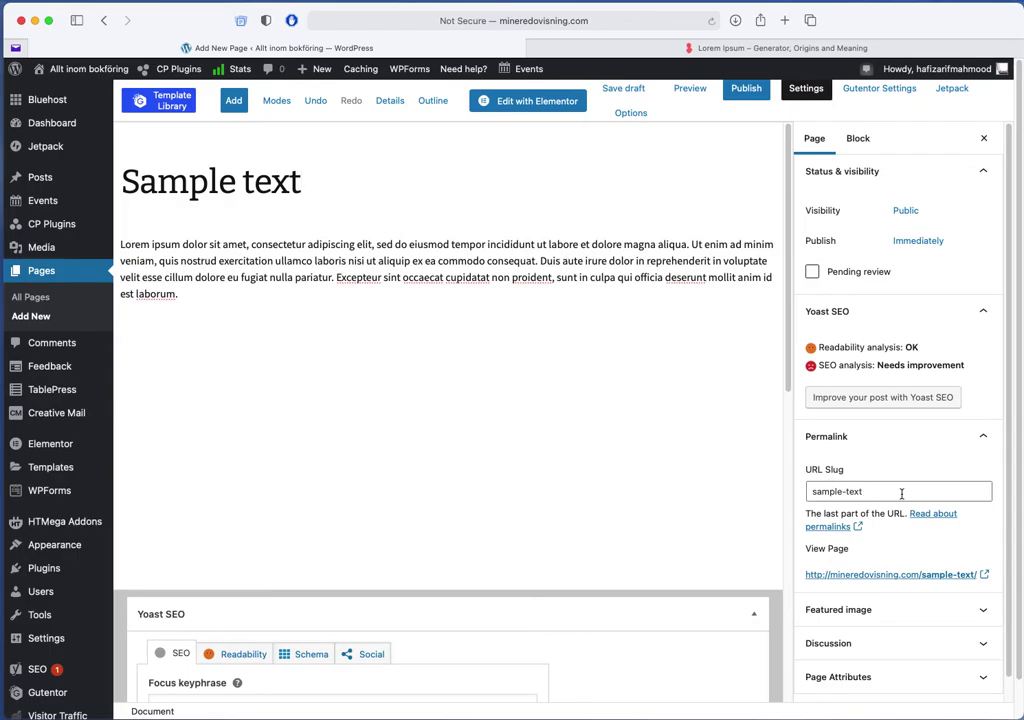
{"action": "left_click", "coordinate": [746, 91]}
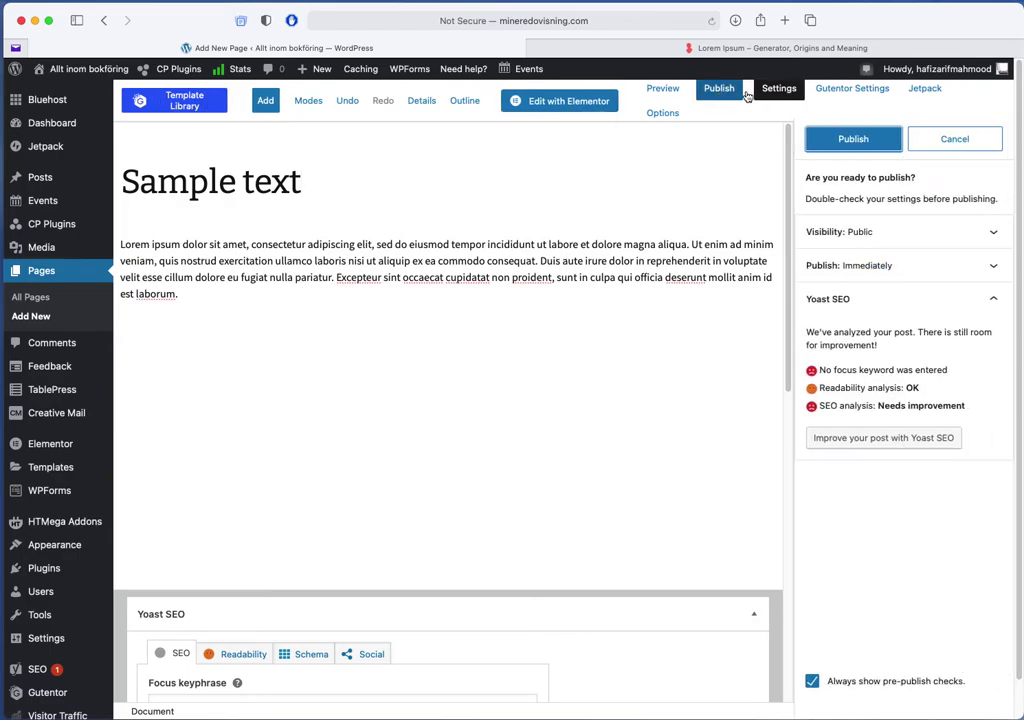
{"action": "left_click", "coordinate": [877, 139]}
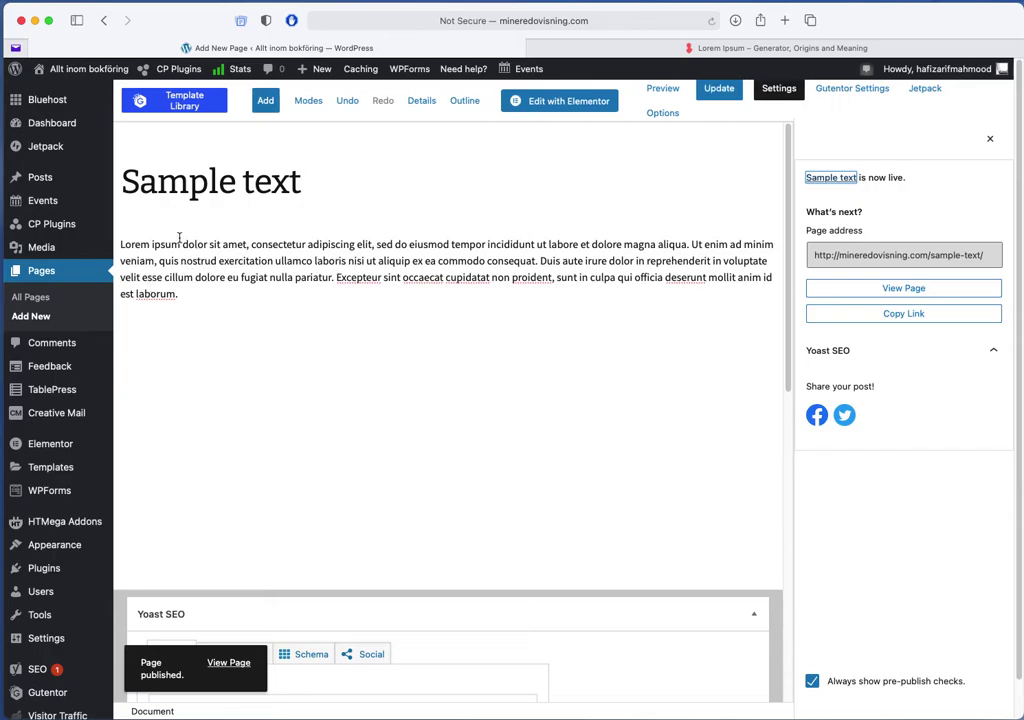
{"action": "left_click", "coordinate": [886, 290]}
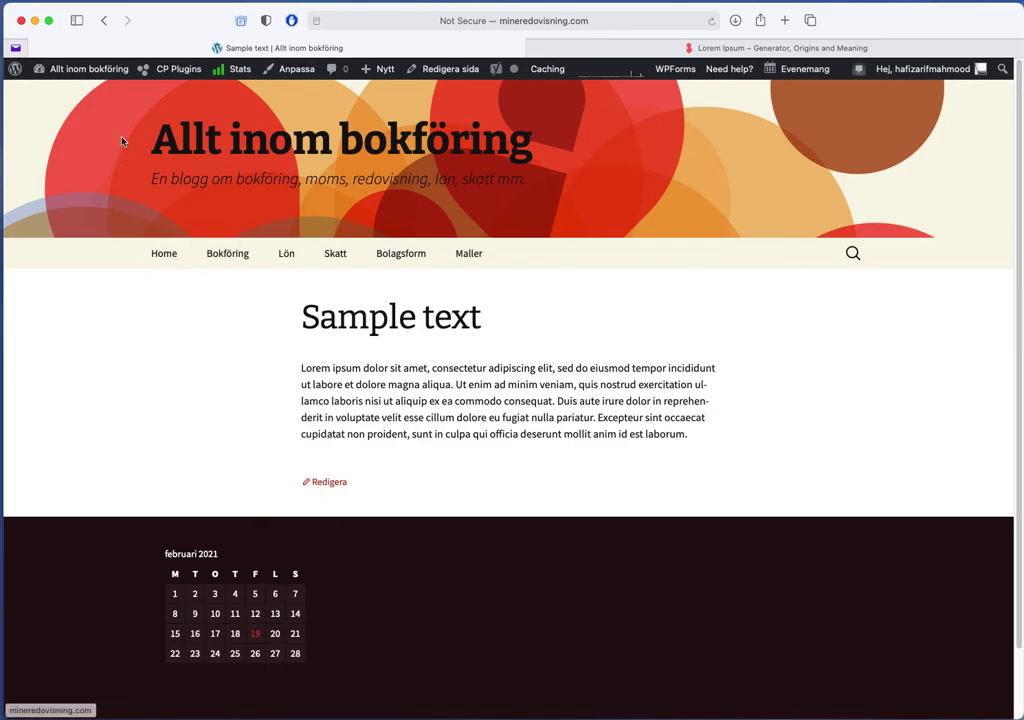
Return to the dashboard and add the Sample text page to the Main Menu in the menu settings.
{"action": "mouse_move", "coordinate": [67, 83]}
{"action": "left_click", "coordinate": [67, 94]}
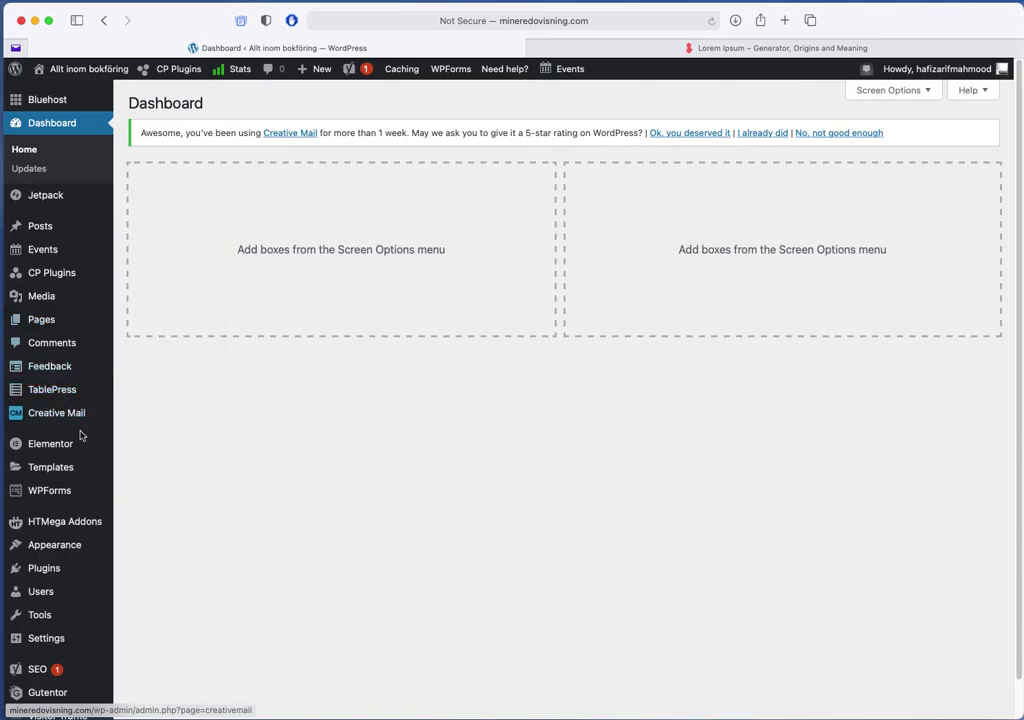
{"action": "mouse_move", "coordinate": [70, 544]}
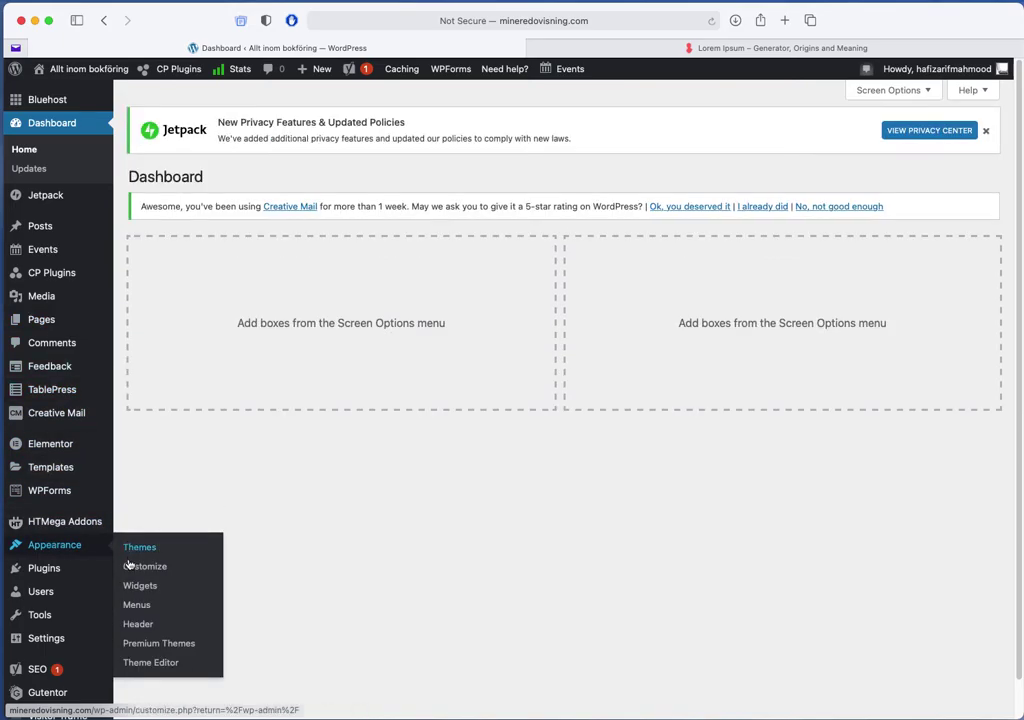
{"action": "left_click", "coordinate": [137, 606]}
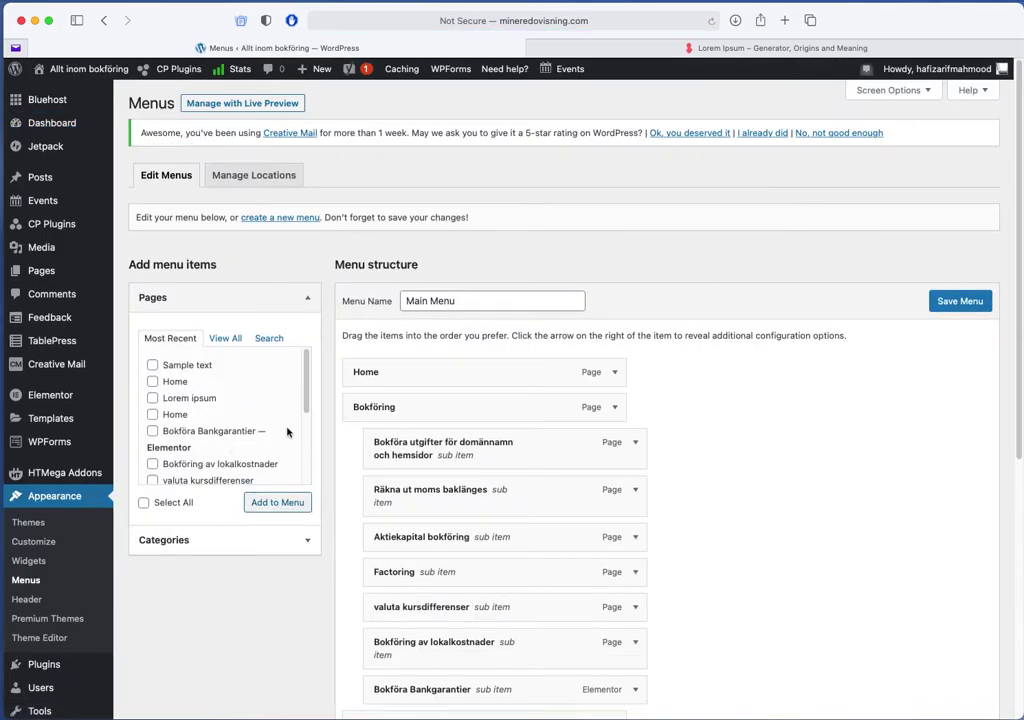
{"action": "left_click", "coordinate": [153, 367]}
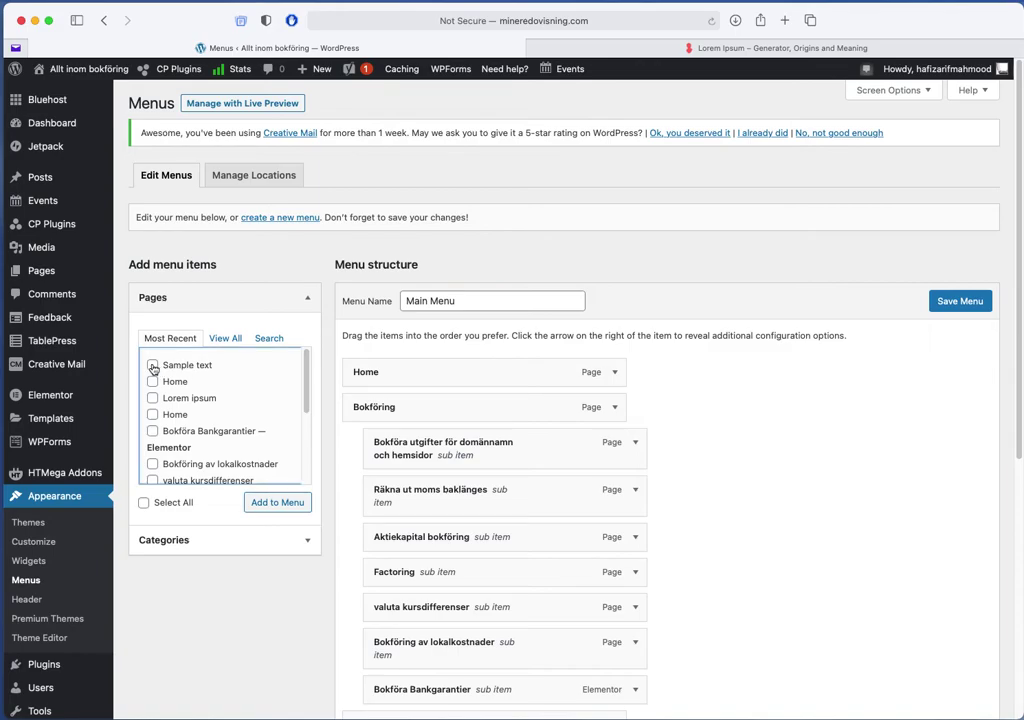
{"action": "left_click", "coordinate": [278, 504]}
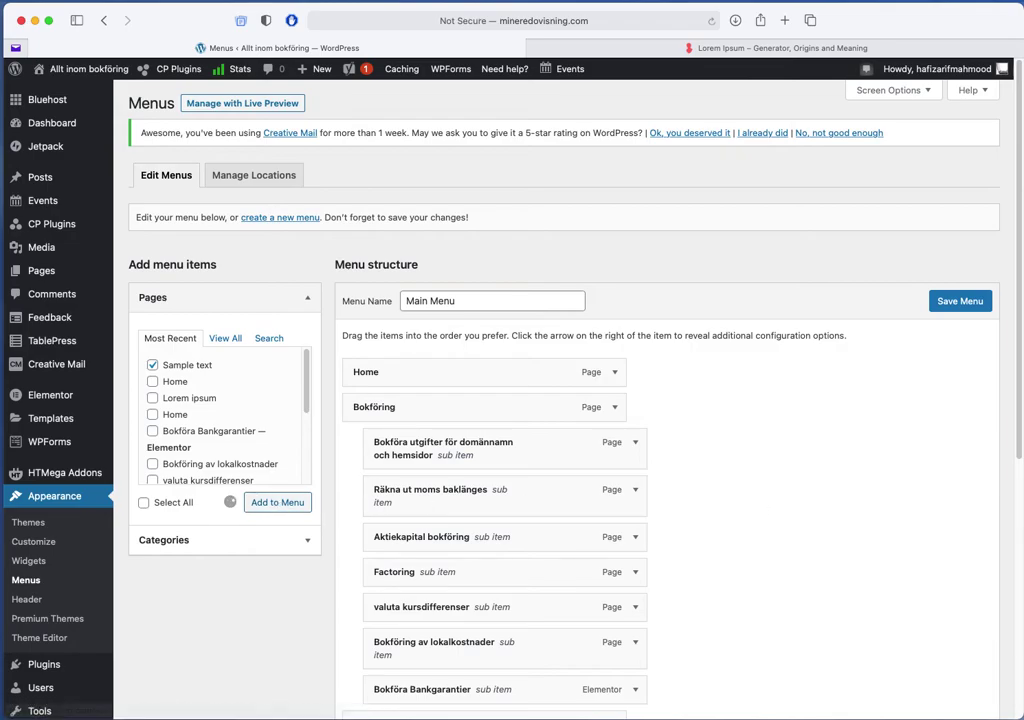
Place Sample text as a sub item directly beneath Home in the menu structure and save the menu.
{"action": "left_click_drag", "start_coordinate": [1019, 446], "coordinate": [996, 686]}
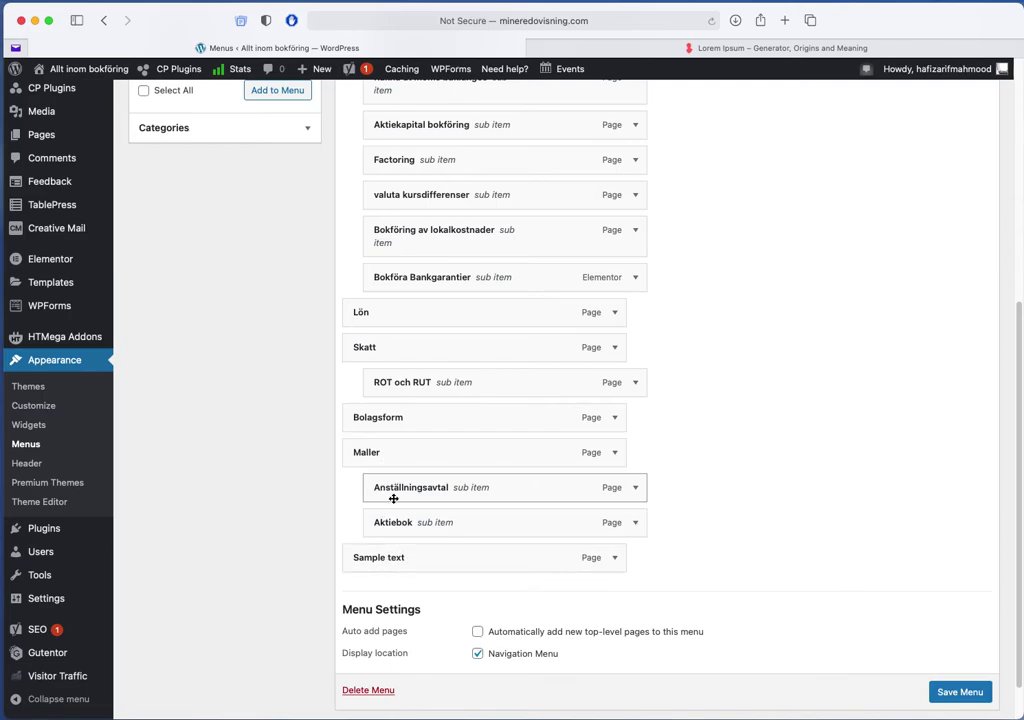
{"action": "left_click_drag", "start_coordinate": [403, 559], "coordinate": [403, 587]}
{"action": "left_click_drag", "start_coordinate": [437, 601], "coordinate": [427, 562]}
{"action": "left_click_drag", "start_coordinate": [1020, 497], "coordinate": [1020, 418]}
{"action": "left_click_drag", "start_coordinate": [365, 685], "coordinate": [446, 126]}
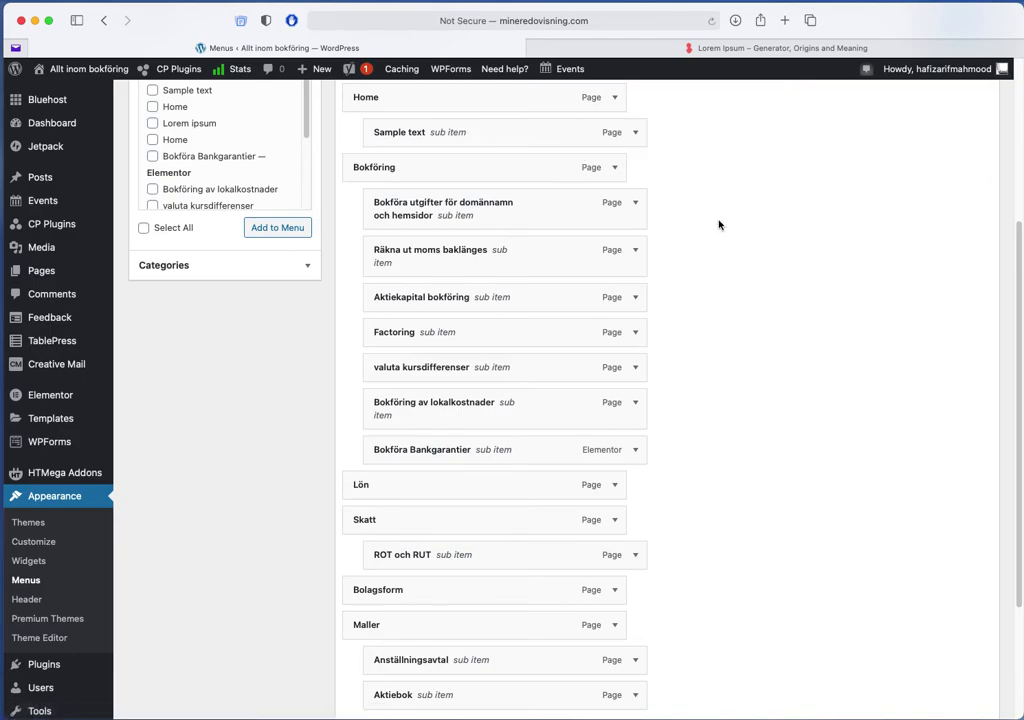
{"action": "scroll", "coordinate": [1020, 316], "scroll_direction": "down", "scroll_amount": 4}
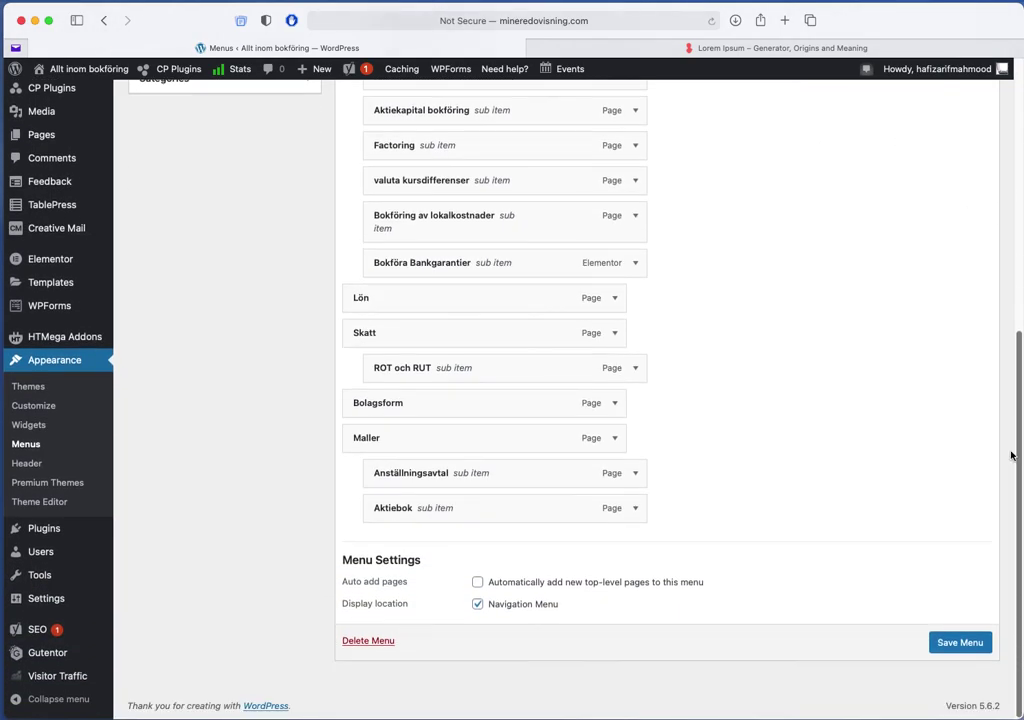
{"action": "left_click", "coordinate": [958, 643]}
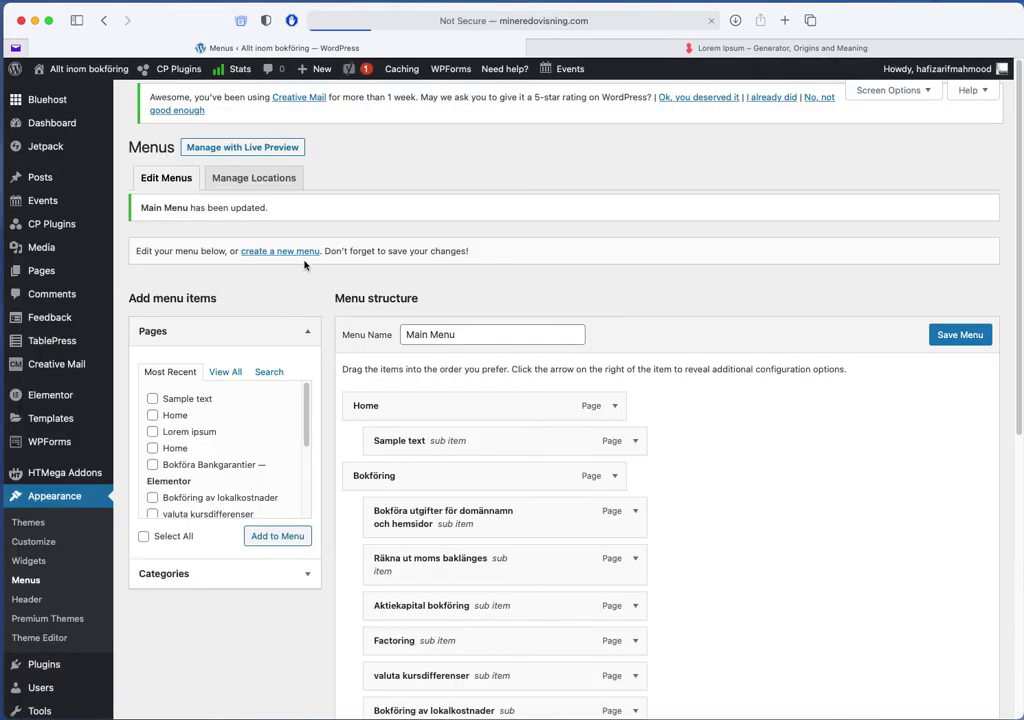
Visit the live site and open the Sample text page from the Home submenu.
{"action": "mouse_move", "coordinate": [70, 64]}
{"action": "left_click", "coordinate": [50, 93]}
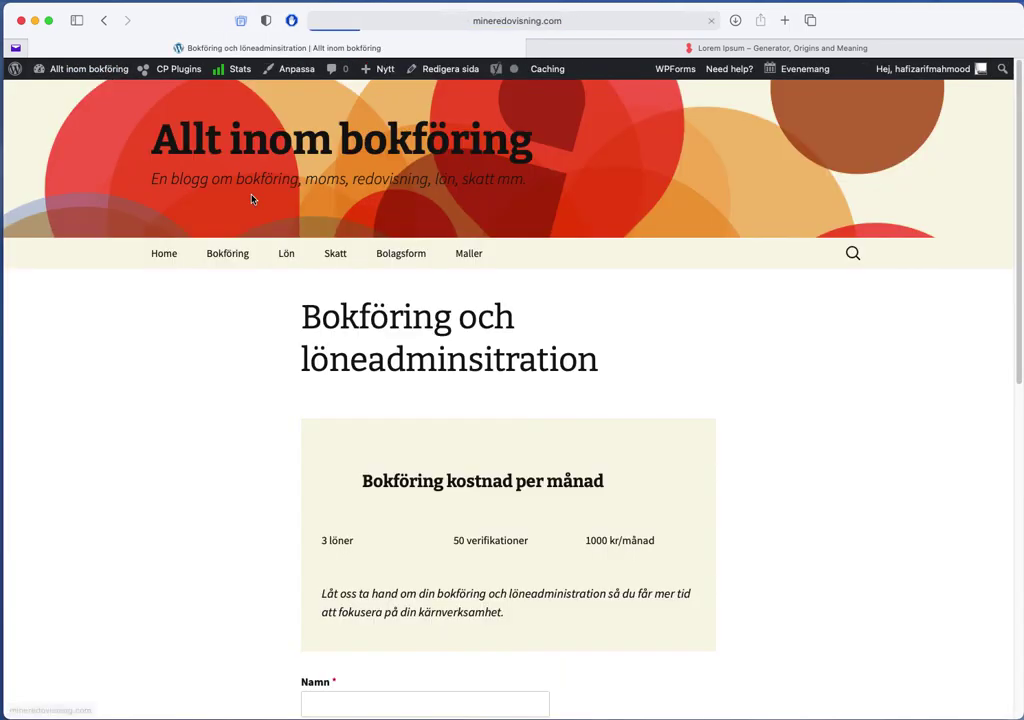
{"action": "mouse_move", "coordinate": [160, 255]}
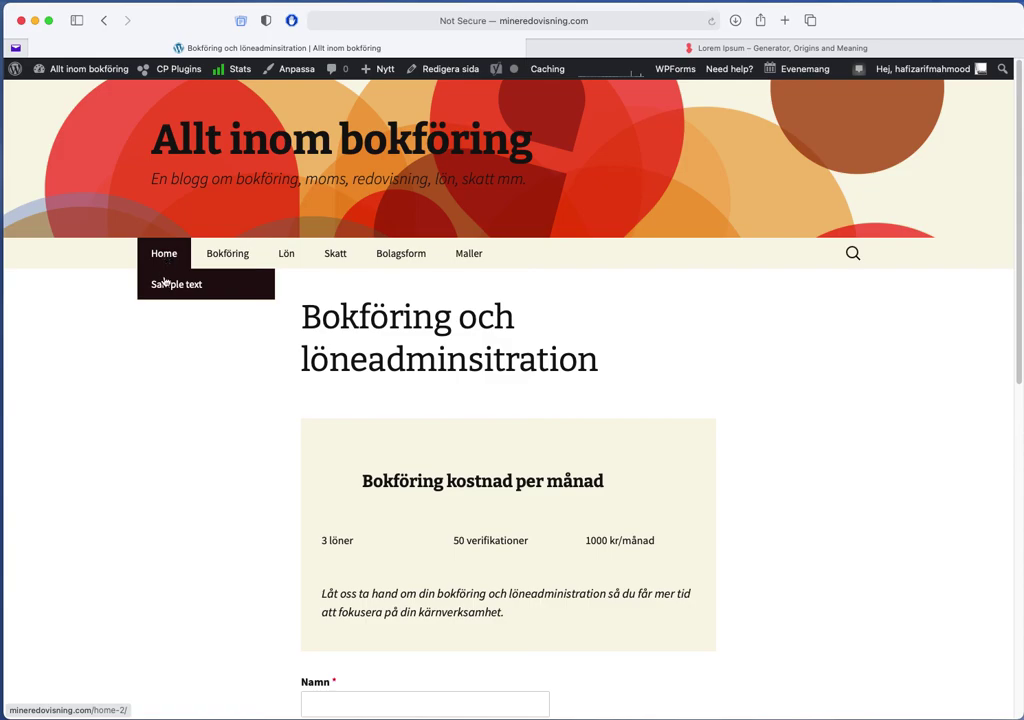
{"action": "left_click", "coordinate": [169, 287]}
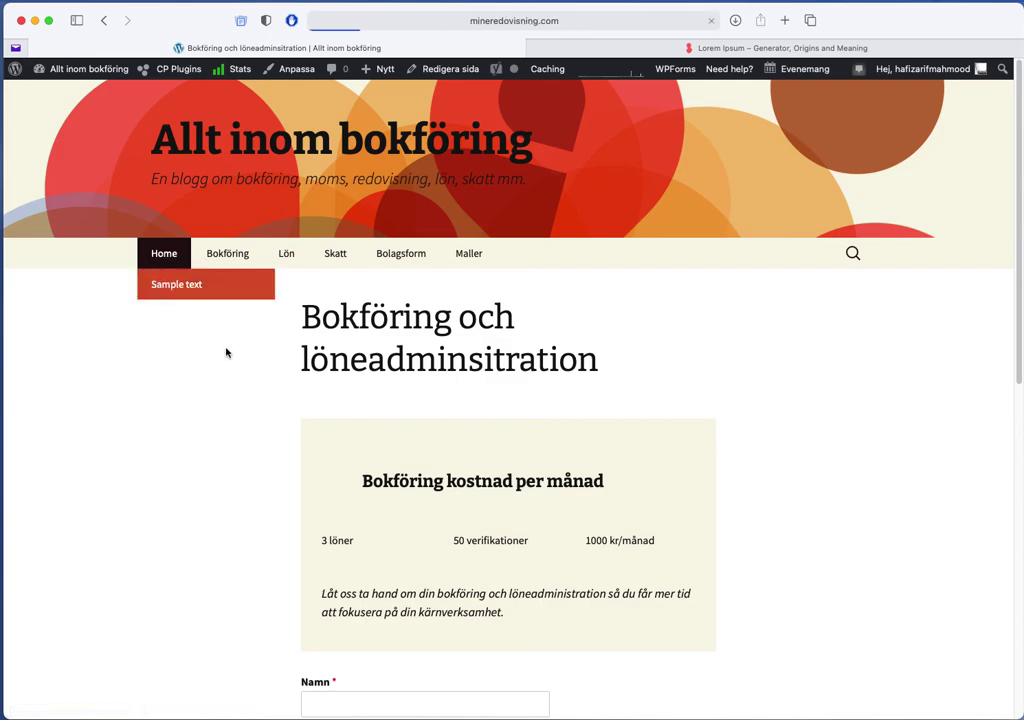